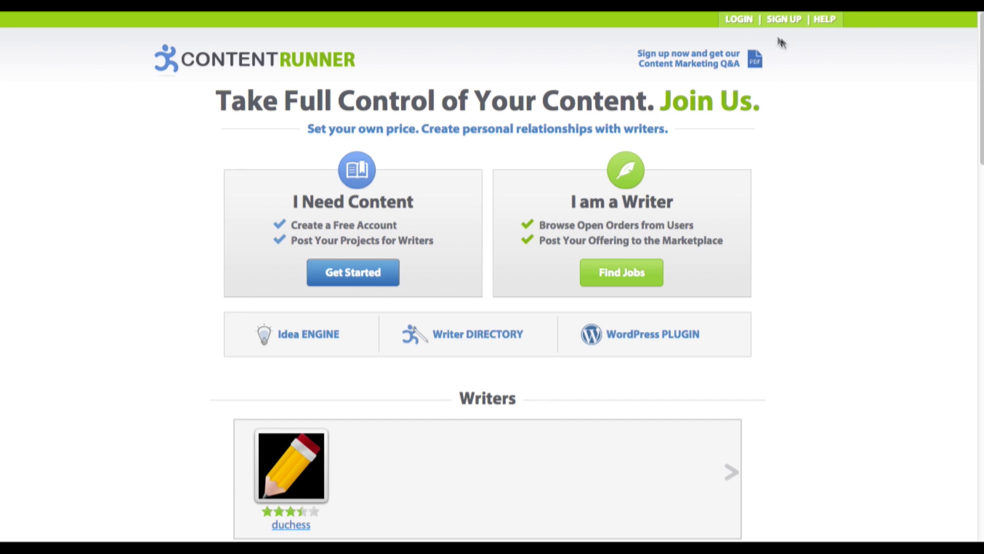
- Log in to the savvyuser account, filling in the username and the account password
click(737, 21)
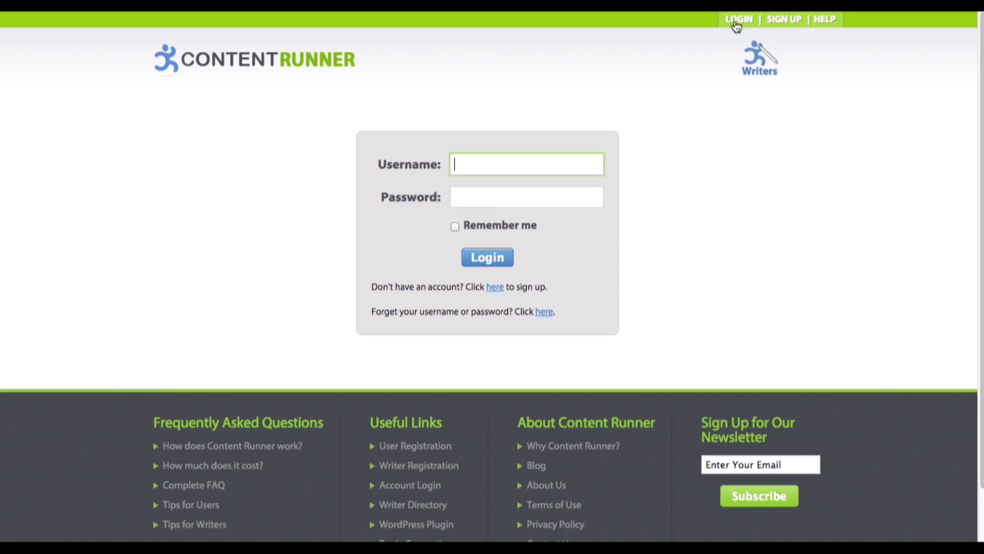
text(savv)
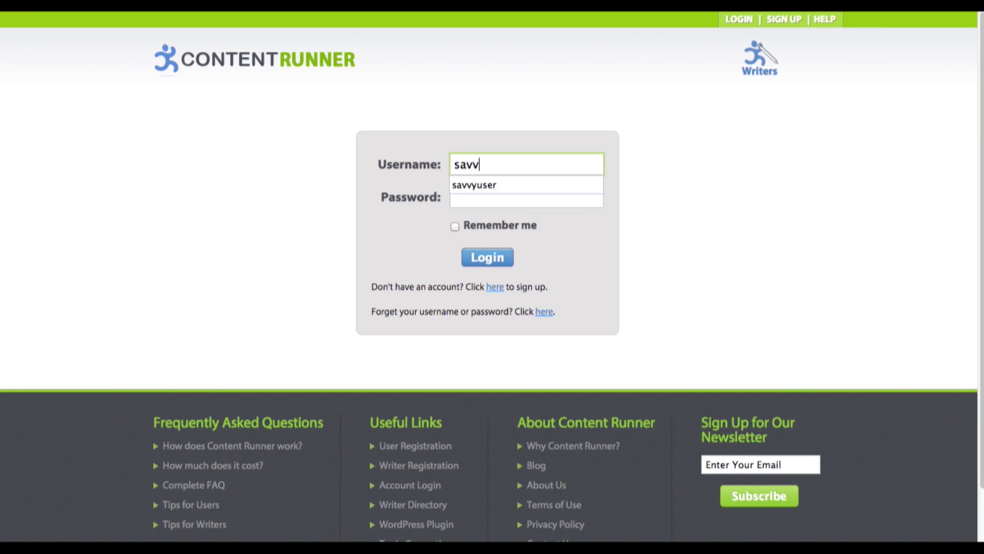
key(Down)
key(Tab)
text(•••••••)
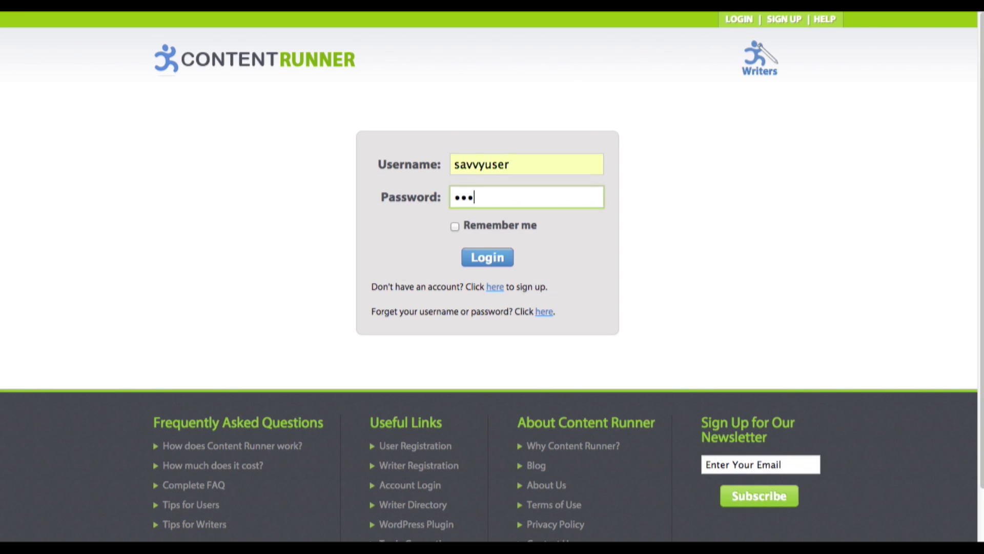
text(•)
key(Return)
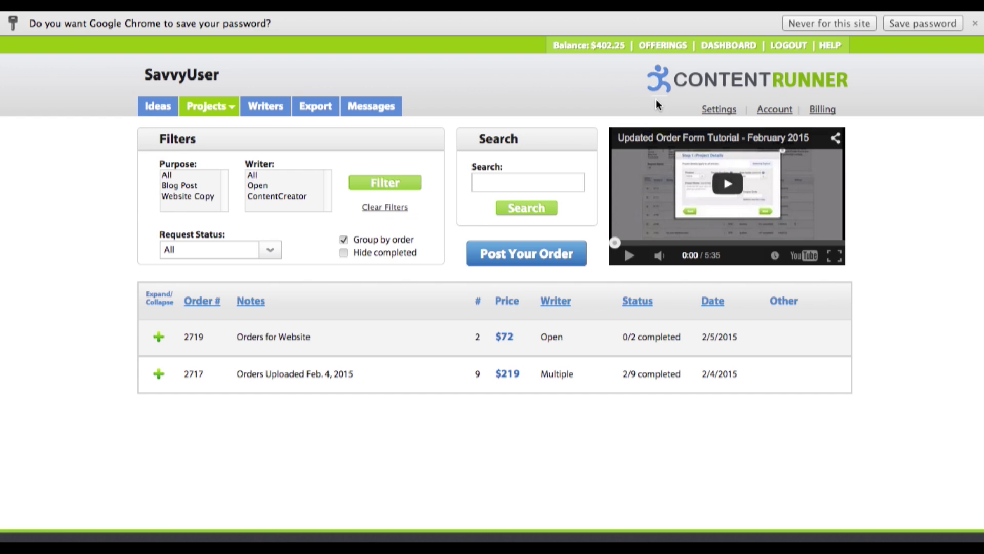
- Expand and collapse the article lists of the Orders for Website and Orders Uploaded Feb. 4, 2015 orders
click(159, 336)
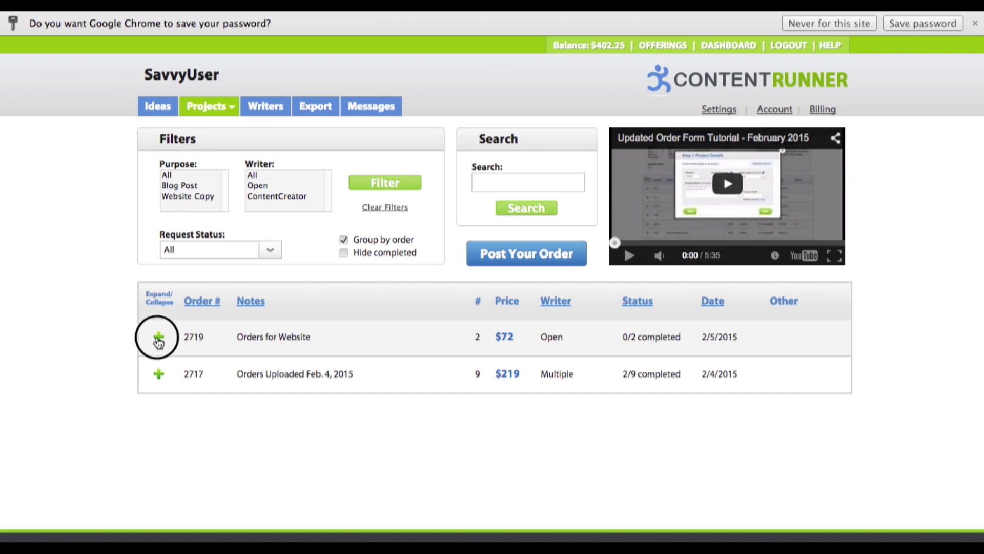
click(159, 336)
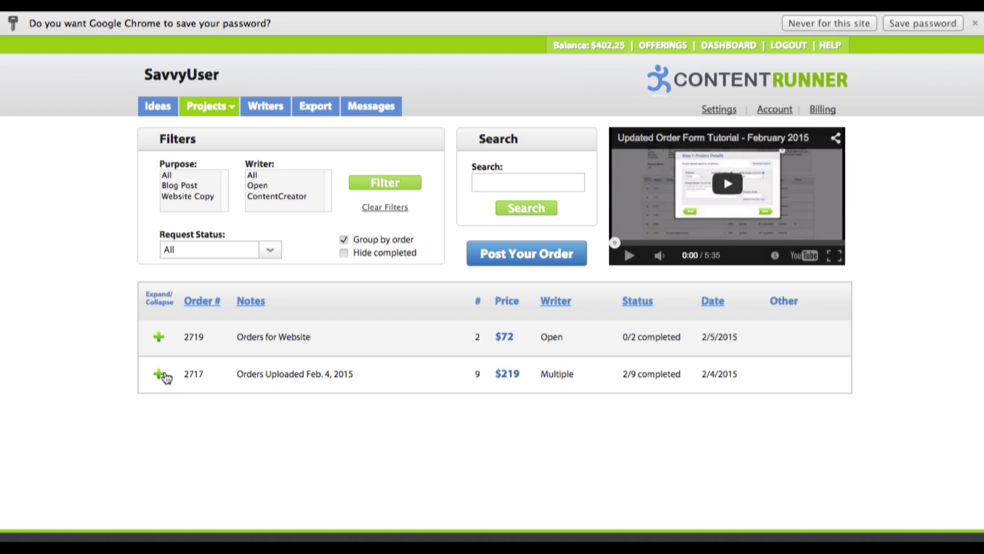
click(159, 374)
click(159, 373)
- Sort the orders by date and append "- updated" to the Orders Uploaded Feb. 4, 2015 note
click(712, 303)
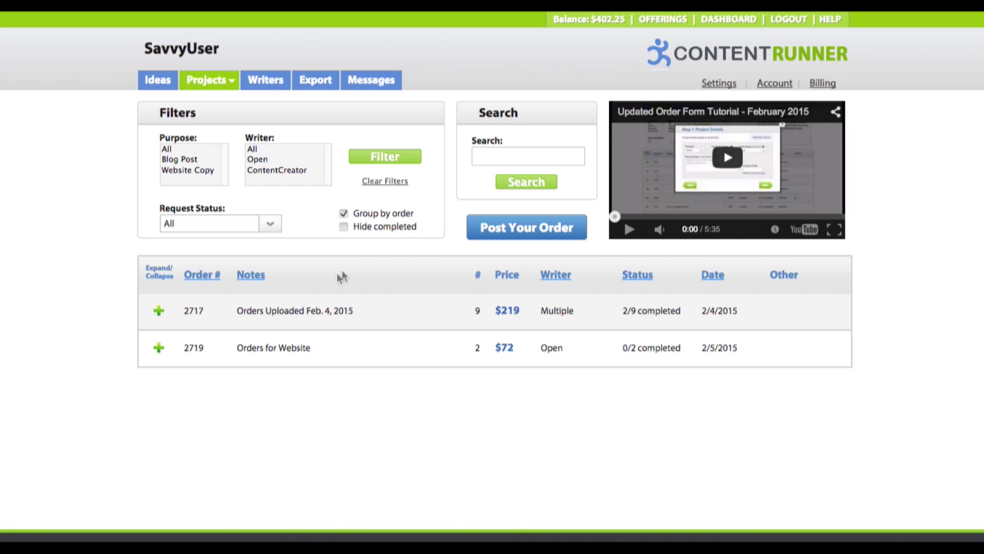
click(248, 307)
click(373, 321)
text(- updated)
key(Return)
- In the updated Feb. 4 order, change the Starting a Restaurant article to a Direct order for ContentCreator and save it
click(158, 311)
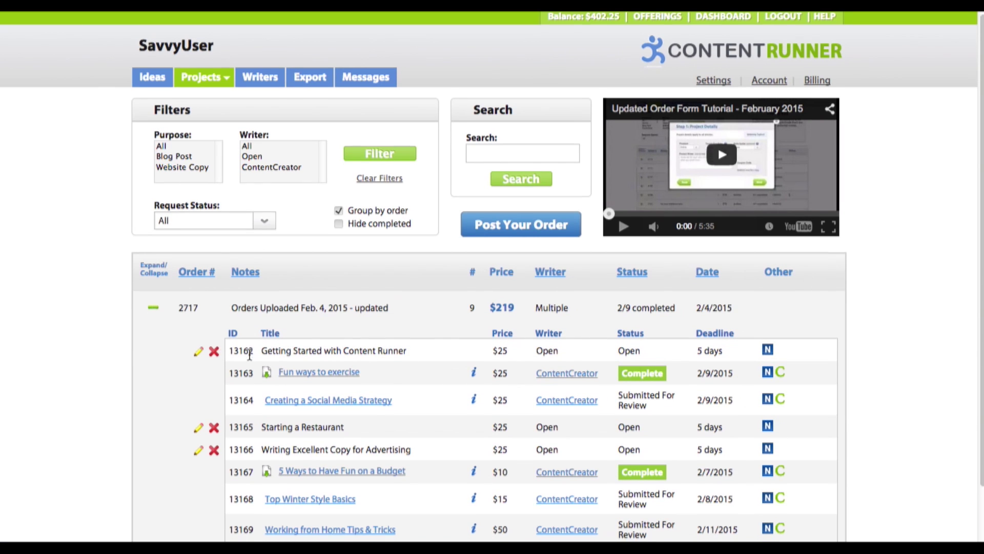
scroll(246, 353, down, 2)
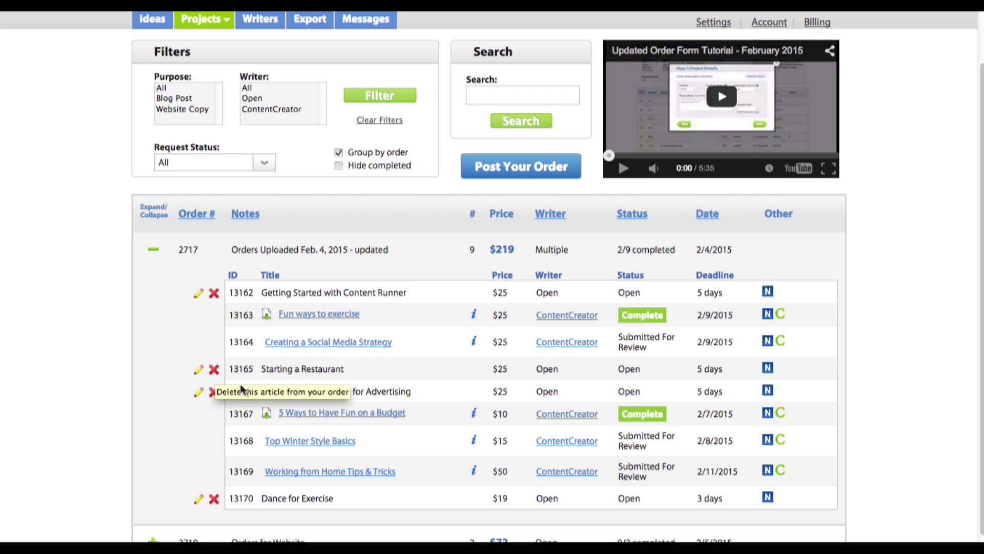
click(198, 369)
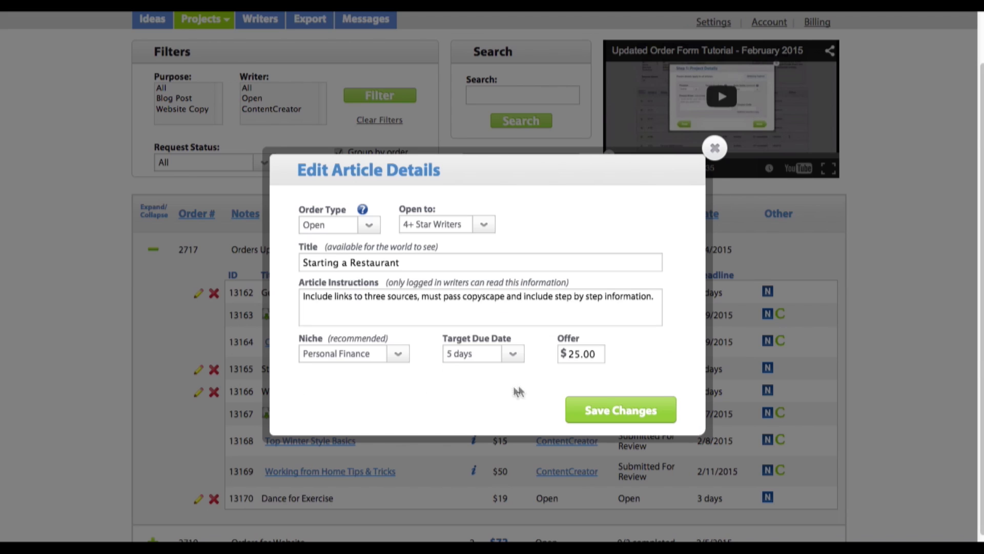
click(365, 225)
click(333, 262)
click(451, 227)
click(456, 246)
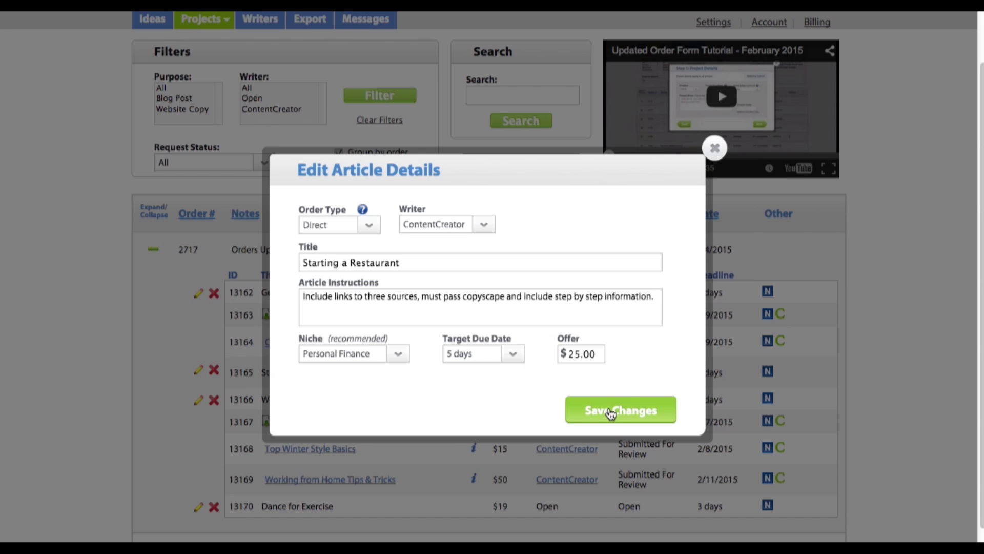
click(610, 412)
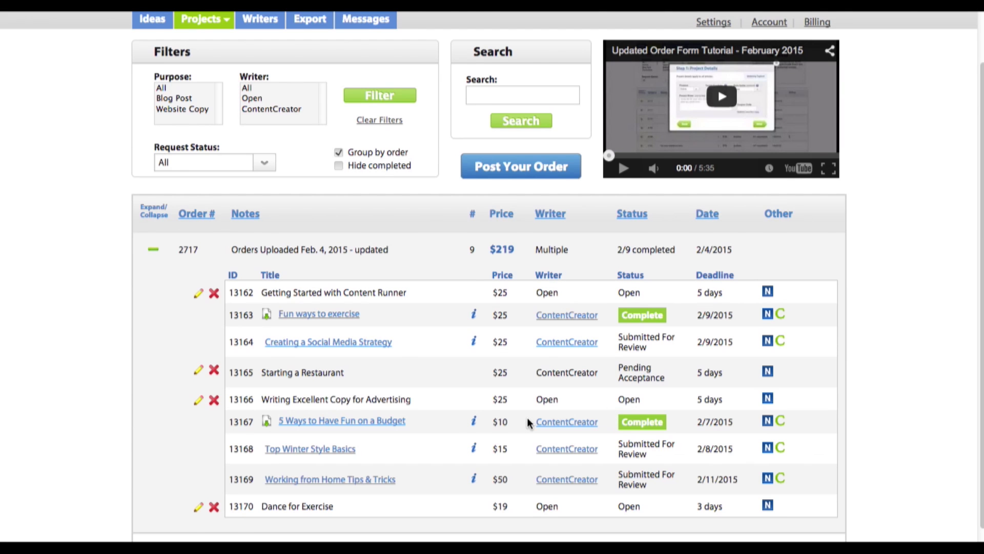
- Open the submitted article Creating a Social Media Strategy and review its style guide, instructions and full text
scroll(531, 426, down, 2)
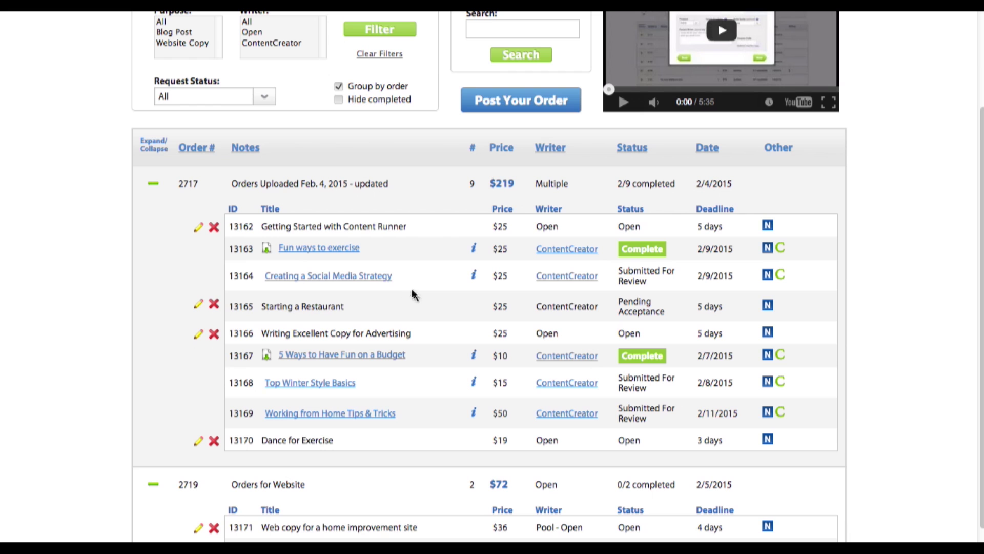
click(368, 282)
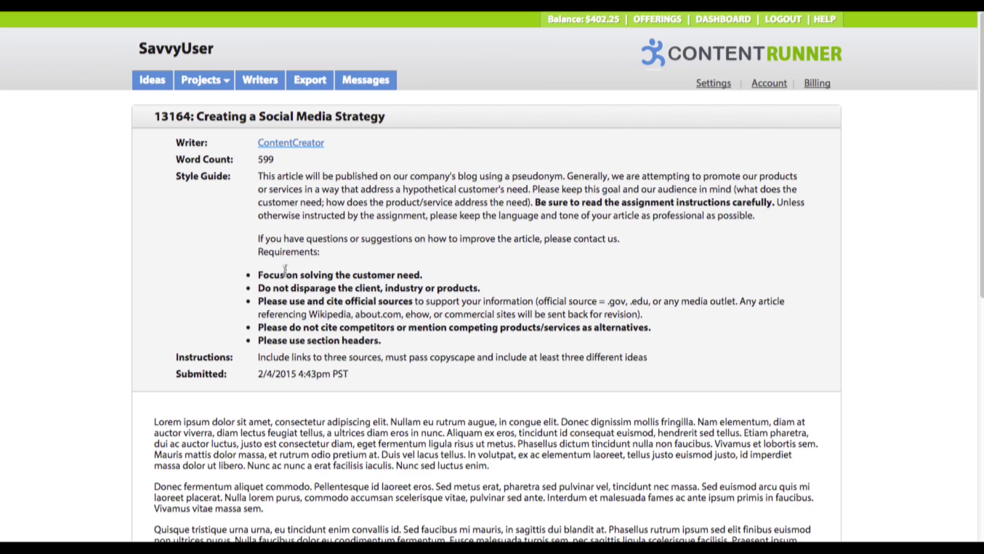
scroll(246, 251, down, 1)
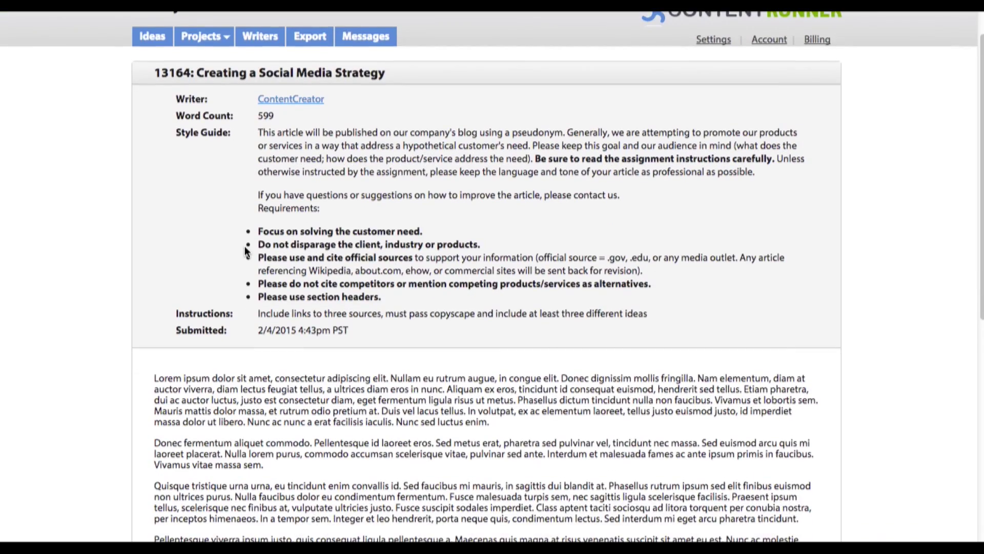
scroll(246, 252, down, 3)
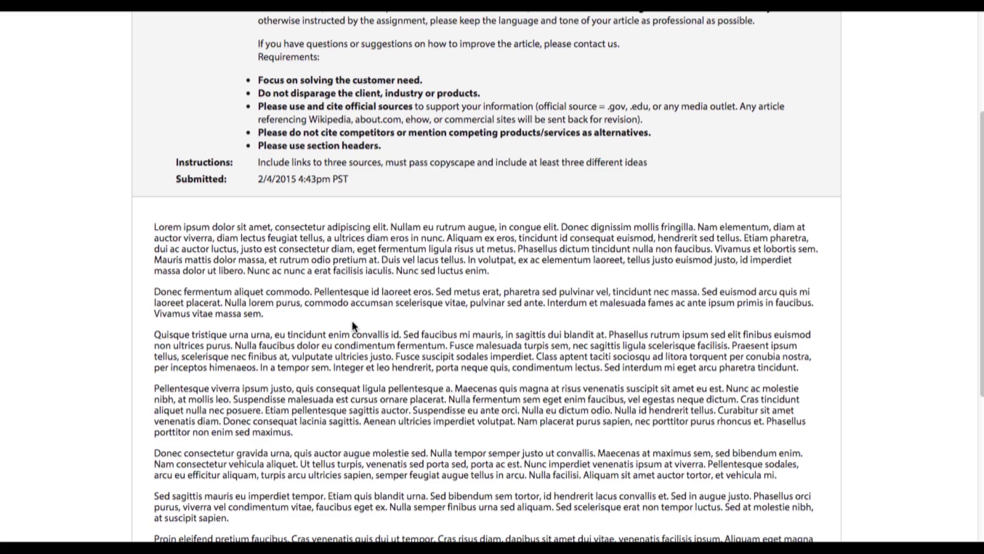
scroll(354, 316, down, 5)
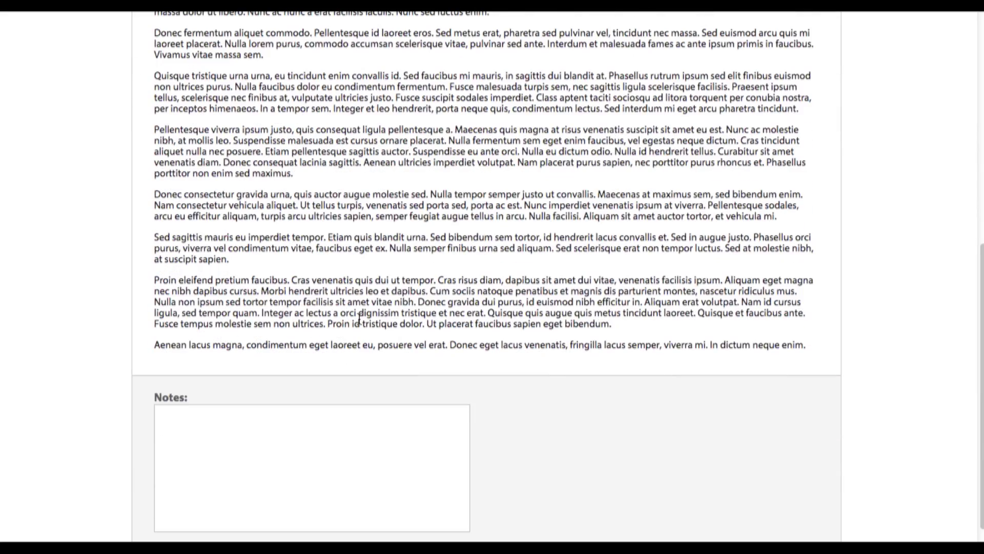
scroll(359, 319, down, 1)
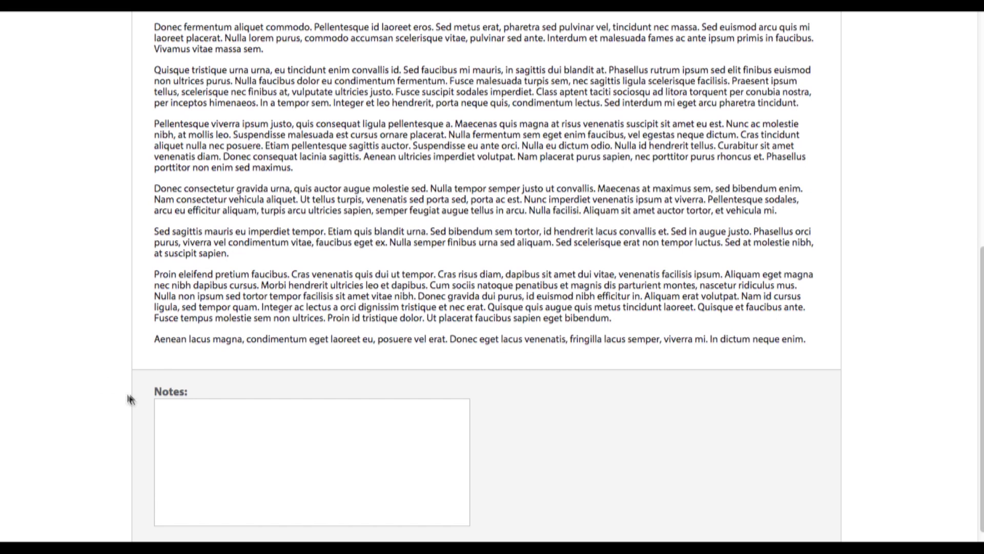
- Return the article for revision with the note "Please make the following changes:" followed by "example 1" and "example 2" on separate lines
click(208, 430)
scroll(209, 426, down, 2)
text(Please make the )
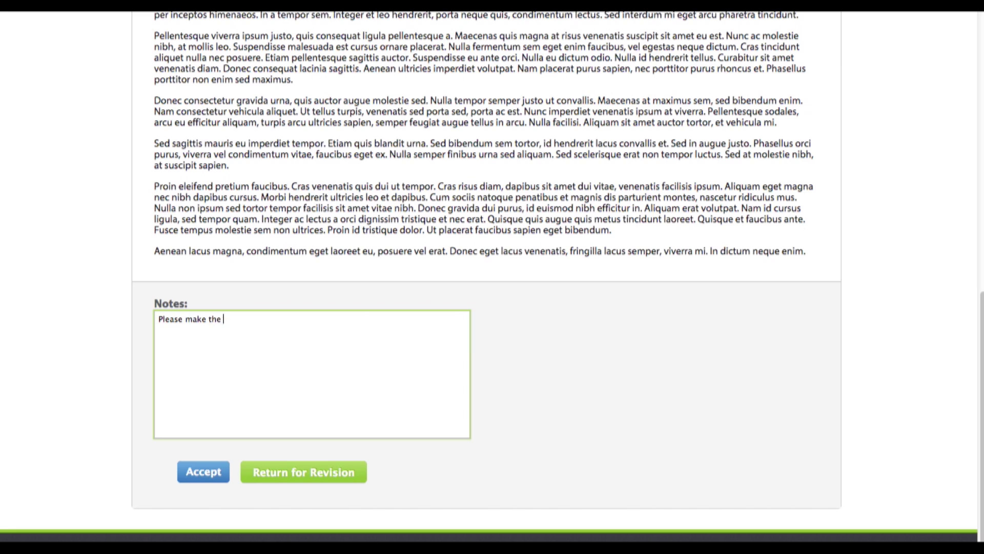
text(following changes:)
key(Return)
key(Return)
text(example 1 )
text(example 2)
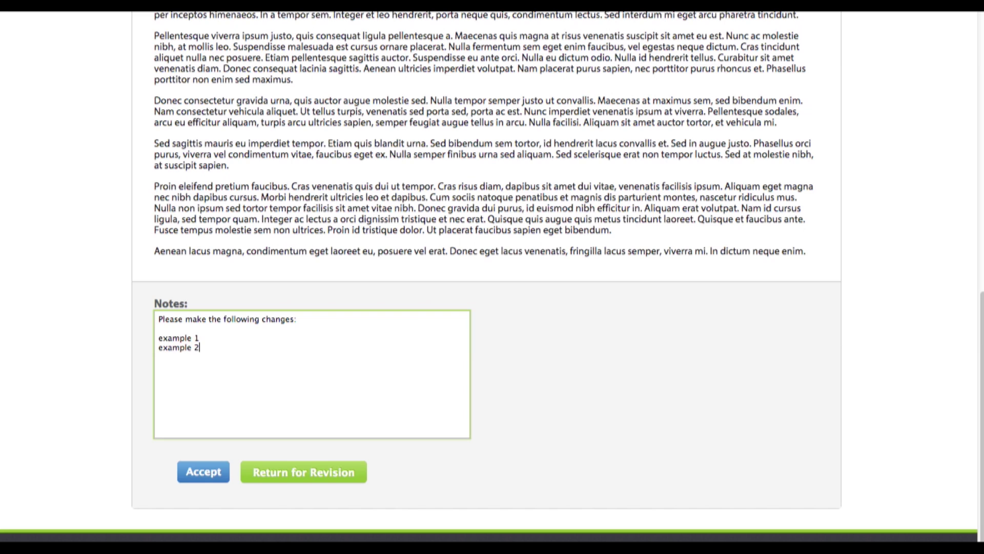
click(281, 472)
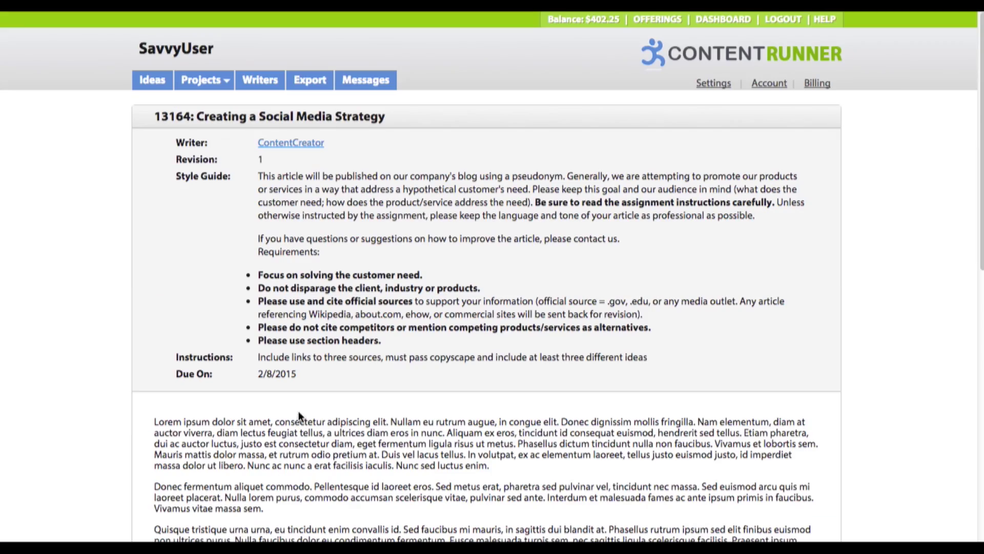
- Examine the returned article's revision details, due date, text and revision notes
scroll(295, 419, down, 1)
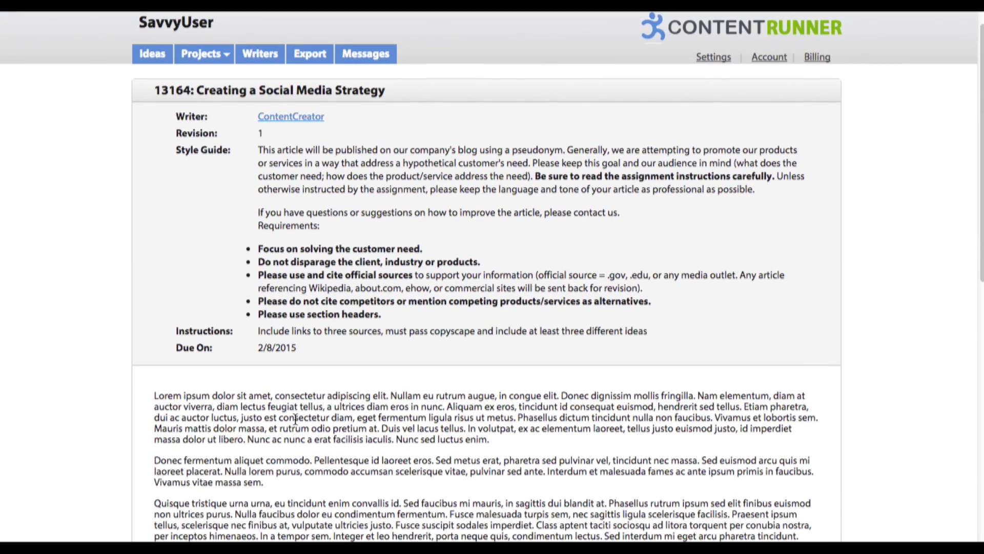
scroll(295, 418, down, 8)
scroll(295, 418, down, 15)
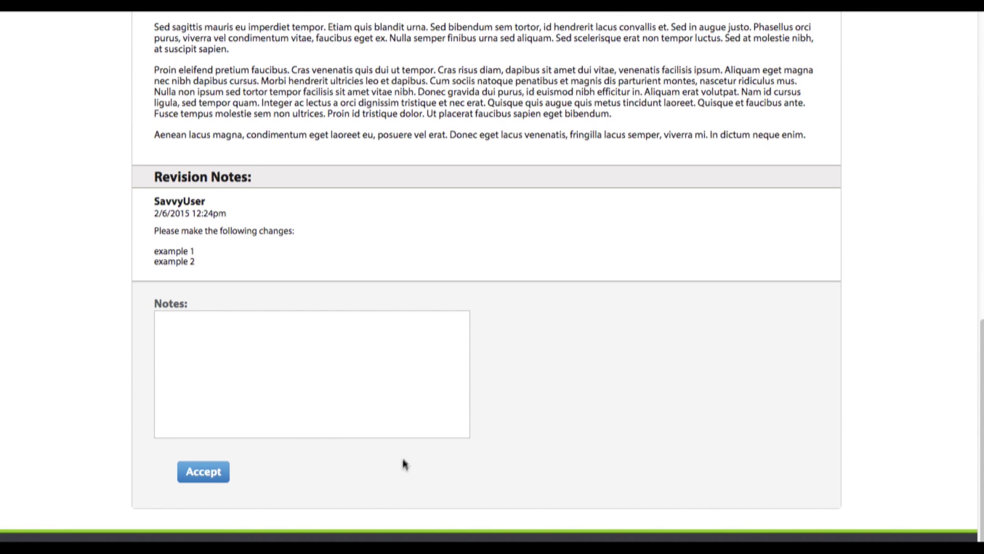
scroll(400, 467, up, 10)
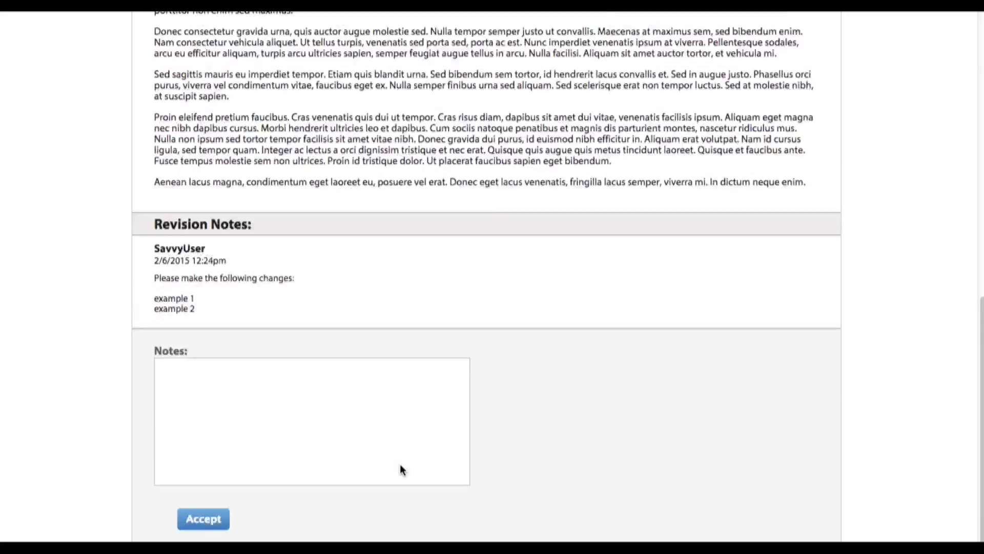
scroll(401, 467, up, 3)
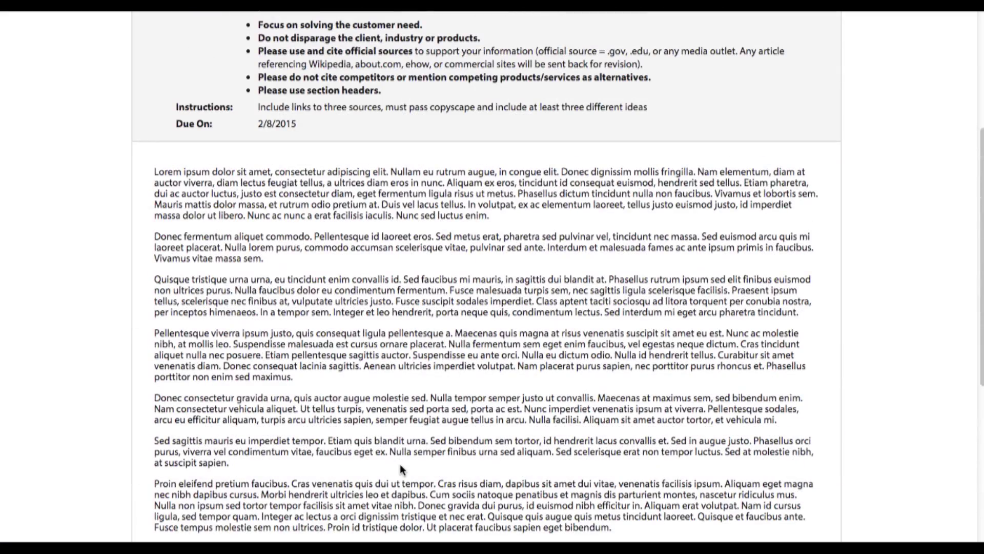
scroll(400, 466, up, 8)
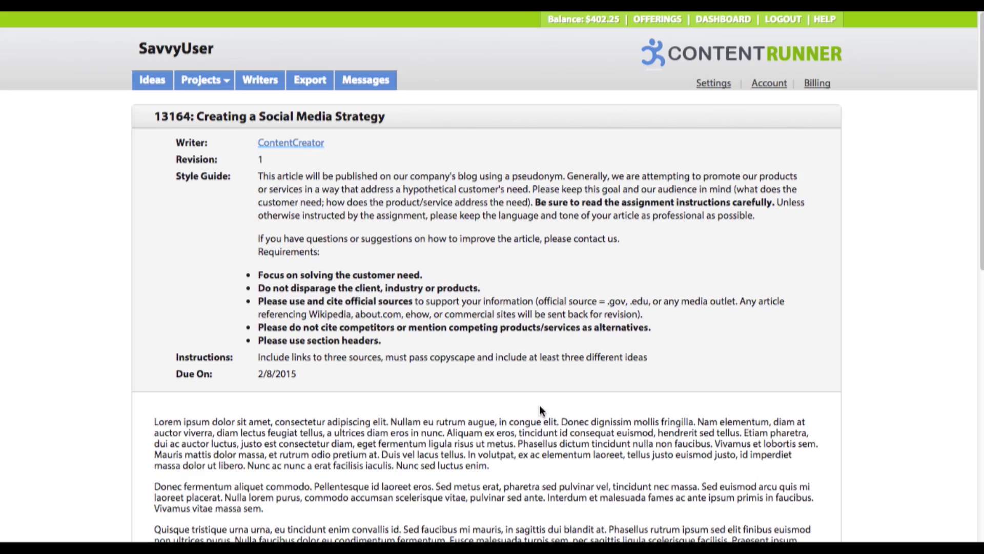
- Accept the Creating a Social Media Strategy article with the note "Great work!" and decline to leave a rating or review
scroll(543, 396, down, 3)
scroll(543, 396, down, 10)
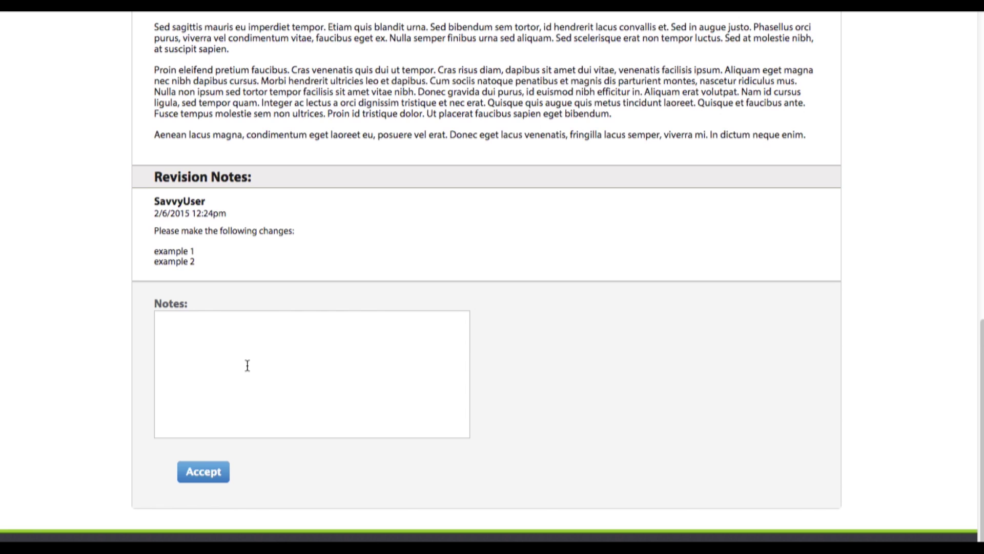
text(Great work!)
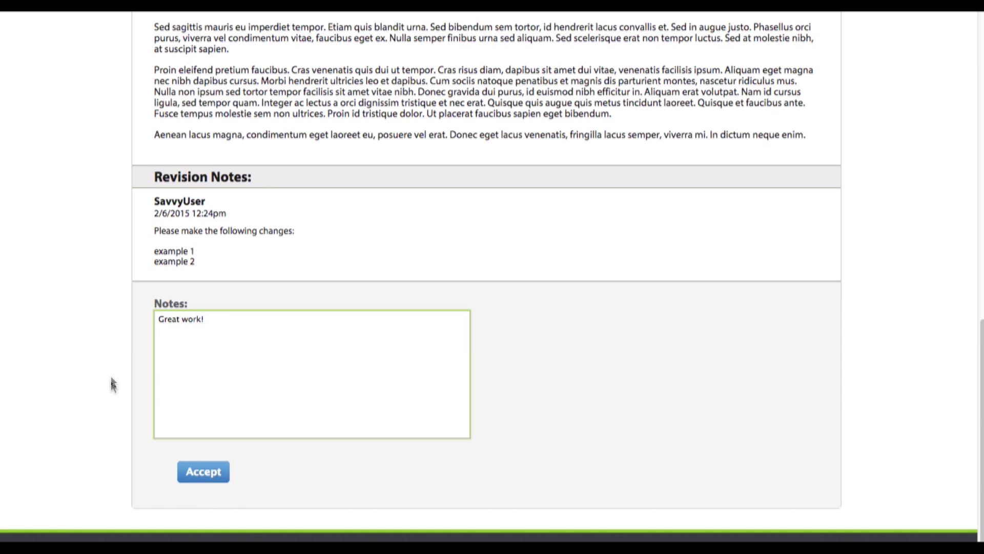
click(201, 478)
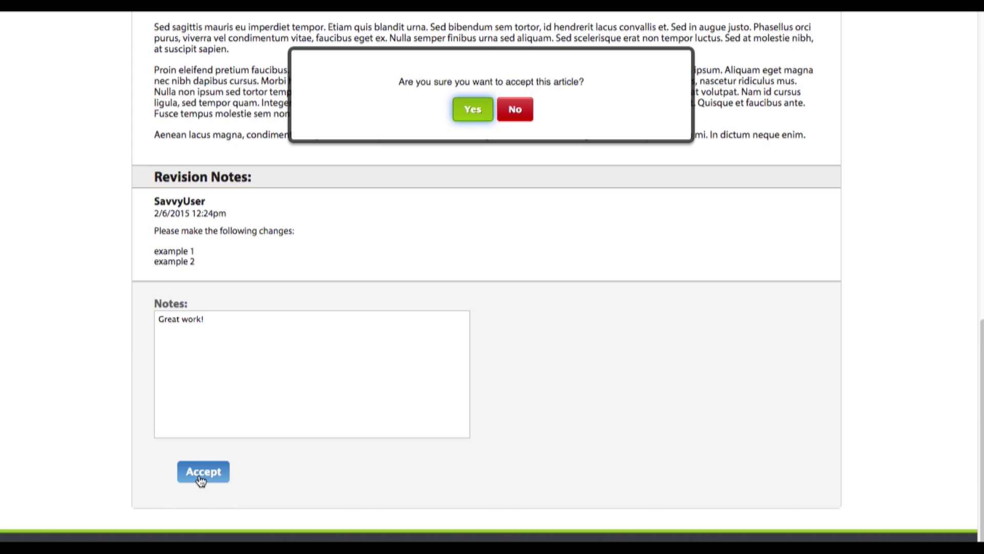
click(464, 114)
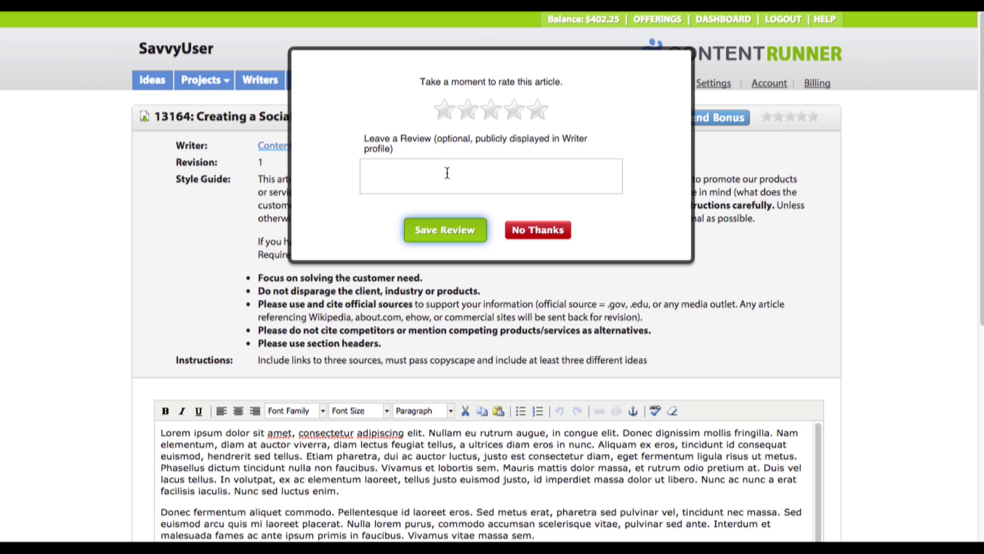
click(533, 237)
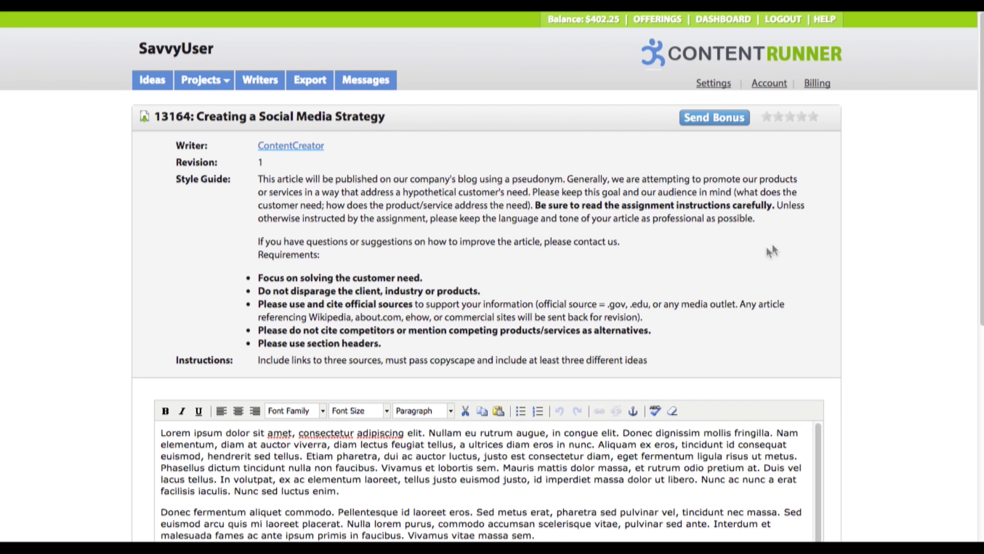
- Look through the accepted article's details, editable text and revision notes
scroll(778, 240, down, 3)
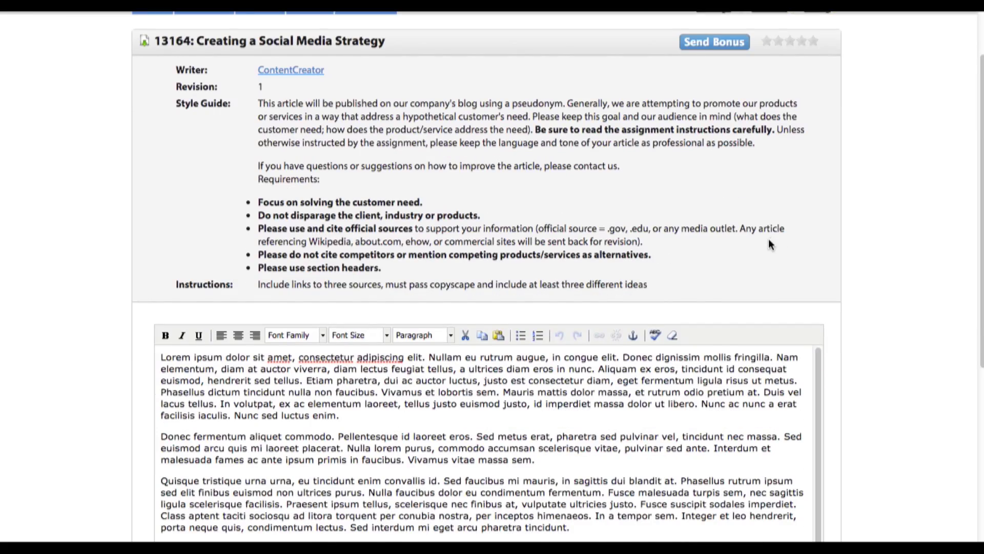
scroll(769, 240, down, 2)
scroll(682, 350, down, 3)
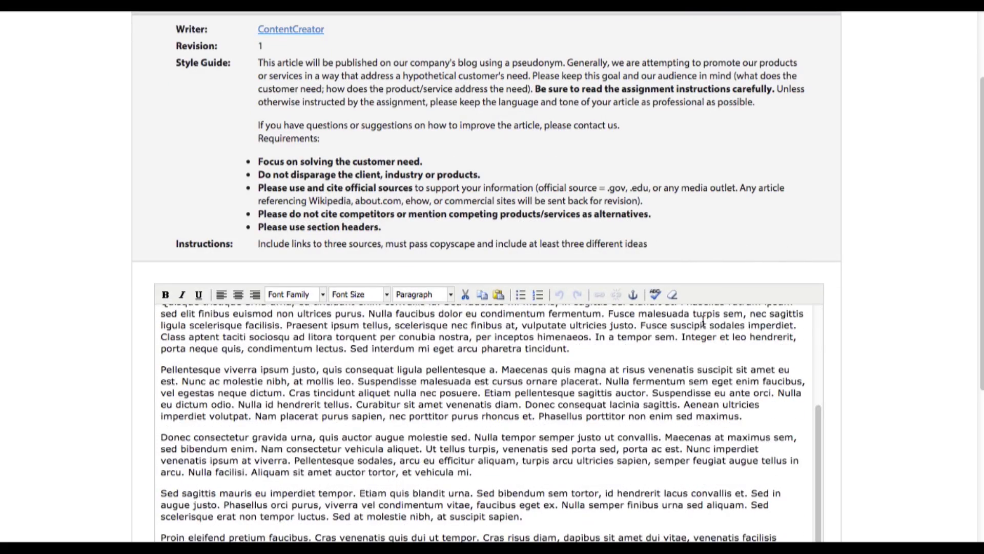
scroll(106, 169, down, 2)
scroll(78, 184, down, 8)
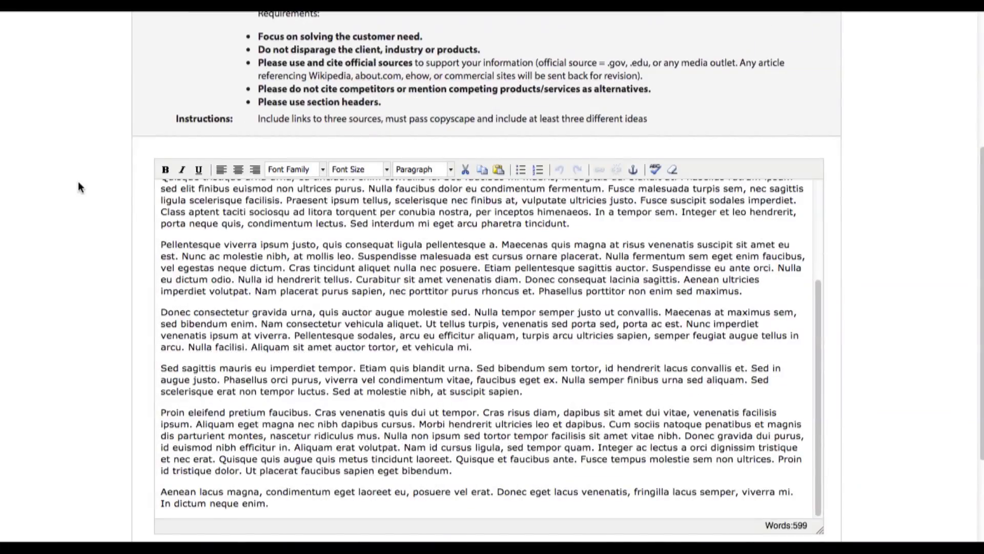
scroll(78, 181, down, 1)
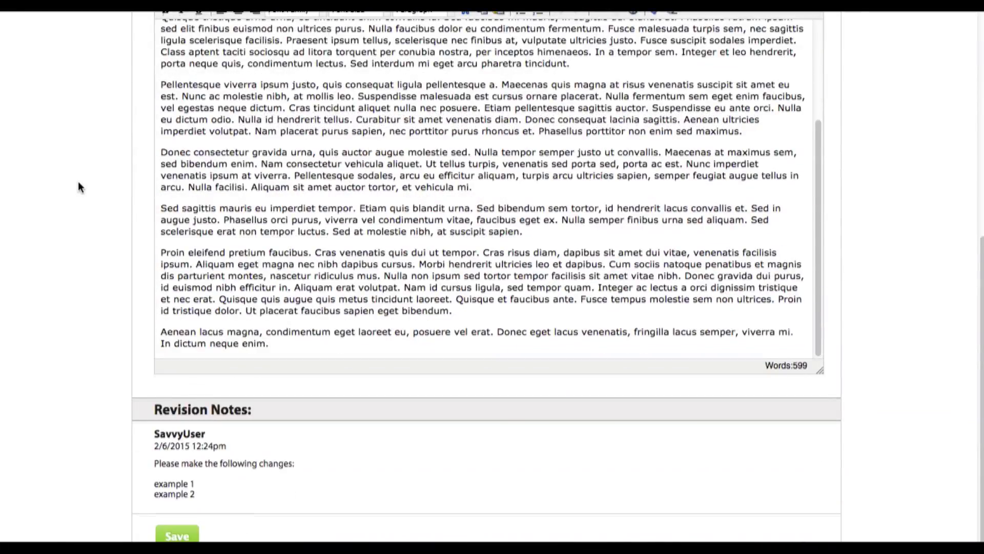
- Try downloading the Creating a Social Media Strategy article as an RTF file, and cancel before saving it
scroll(78, 180, up, 10)
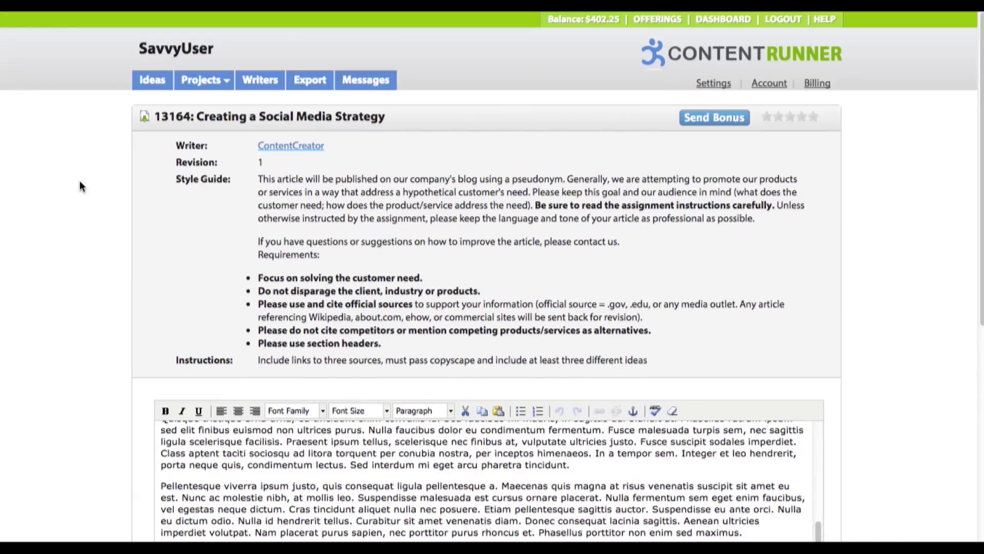
click(145, 119)
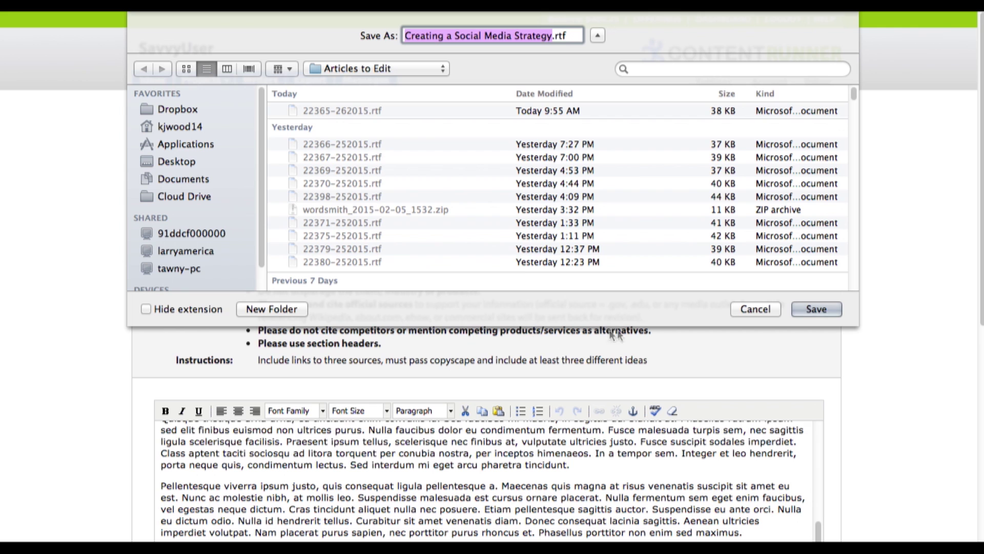
click(757, 309)
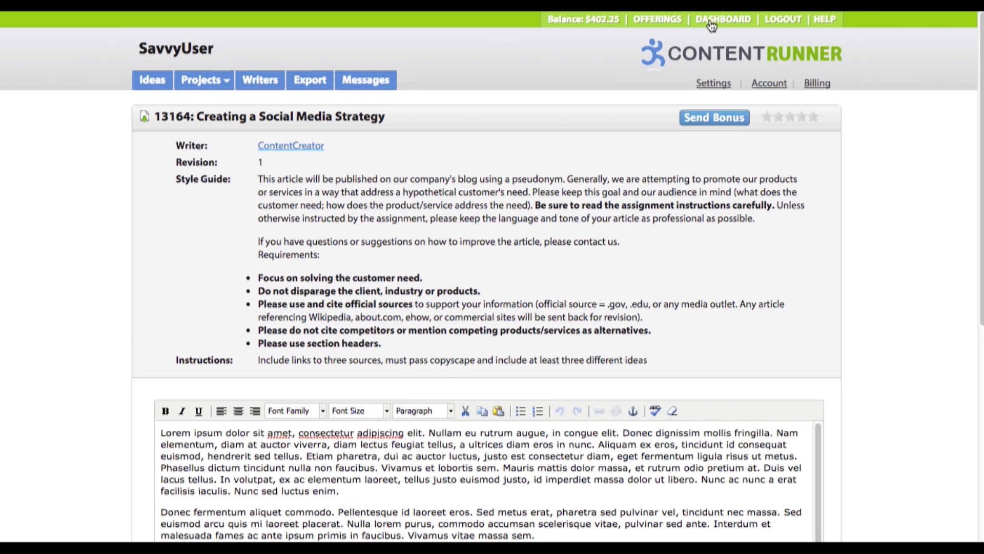
- Return to the dashboard and look over the articles and their statuses in both orders
click(712, 24)
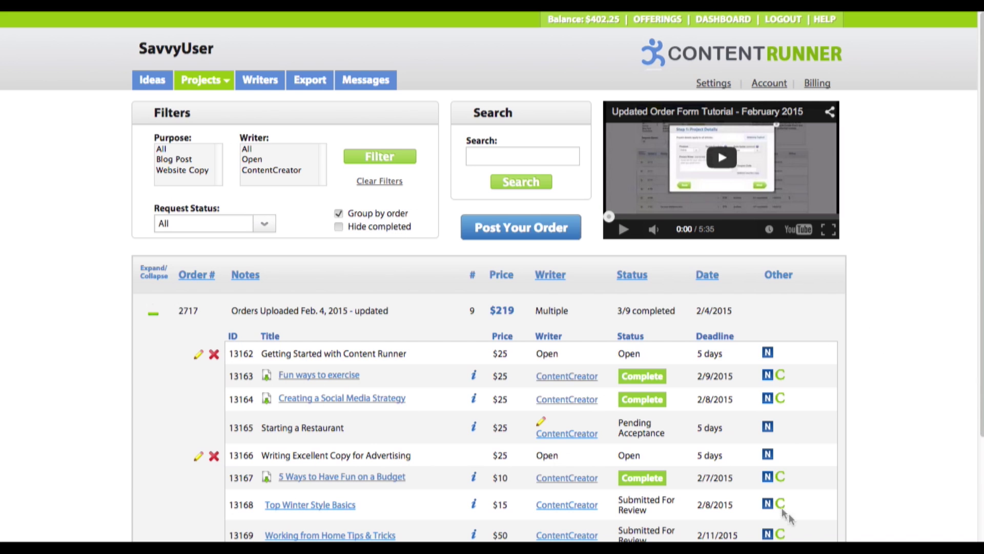
scroll(782, 410, down, 4)
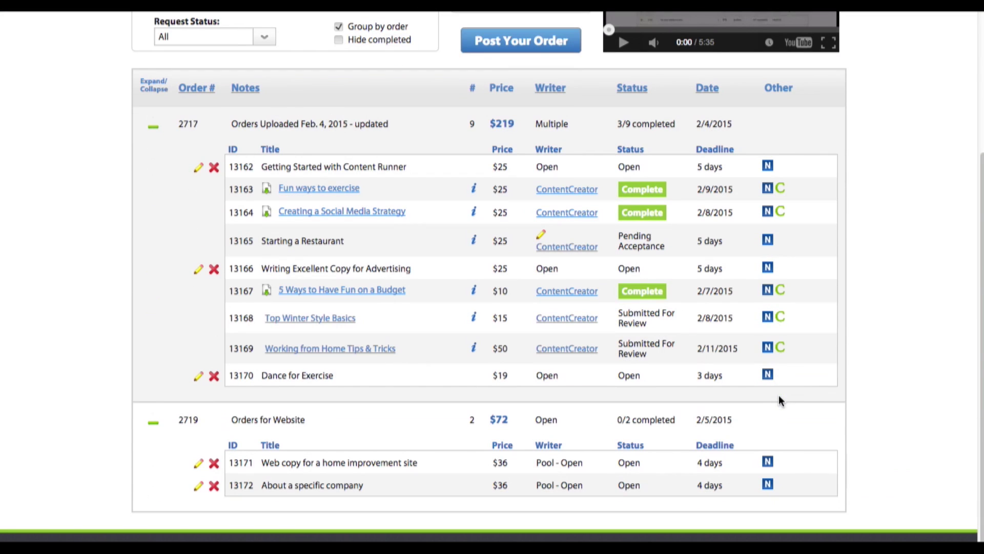
scroll(461, 328, up, 4)
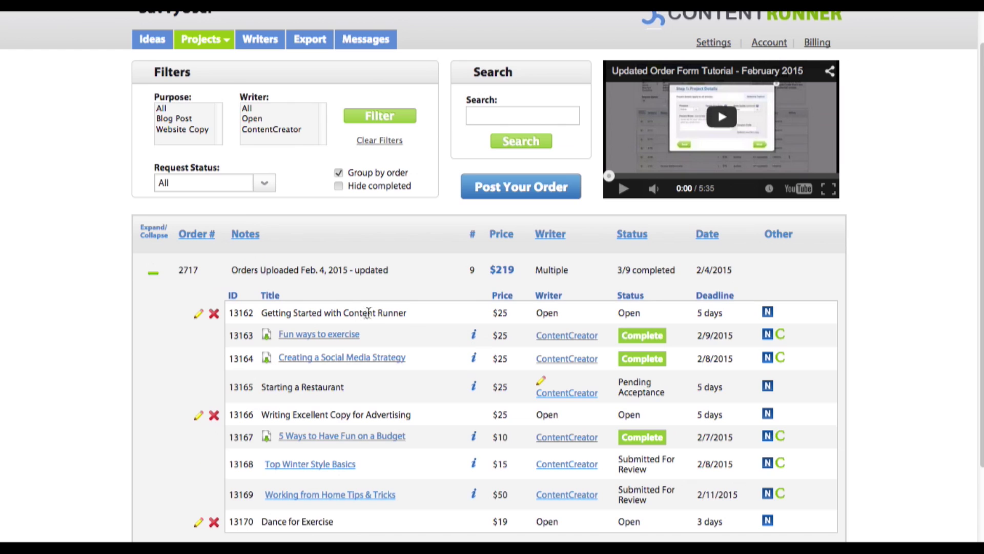